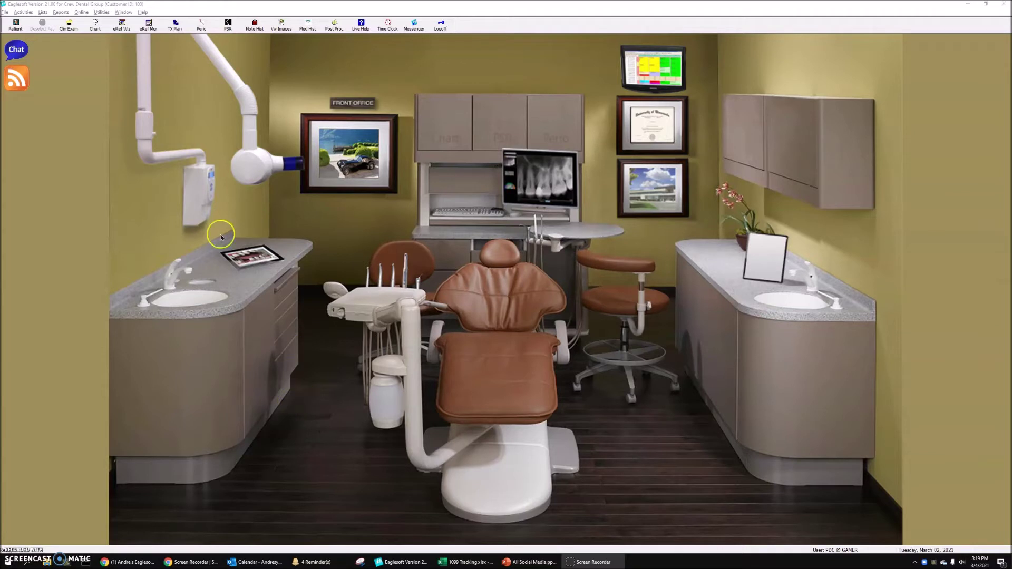
- Create a new draw type described as "(Custom) Supernumary" with Tooth as its affected area
{"action": "left_click", "coordinate": [43, 13]}
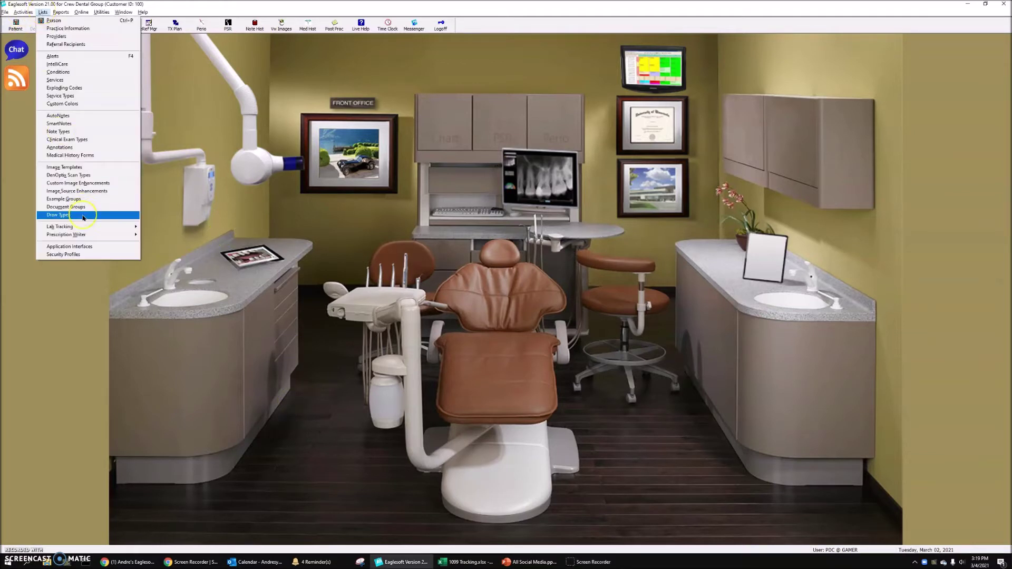
{"action": "left_click", "coordinate": [83, 215]}
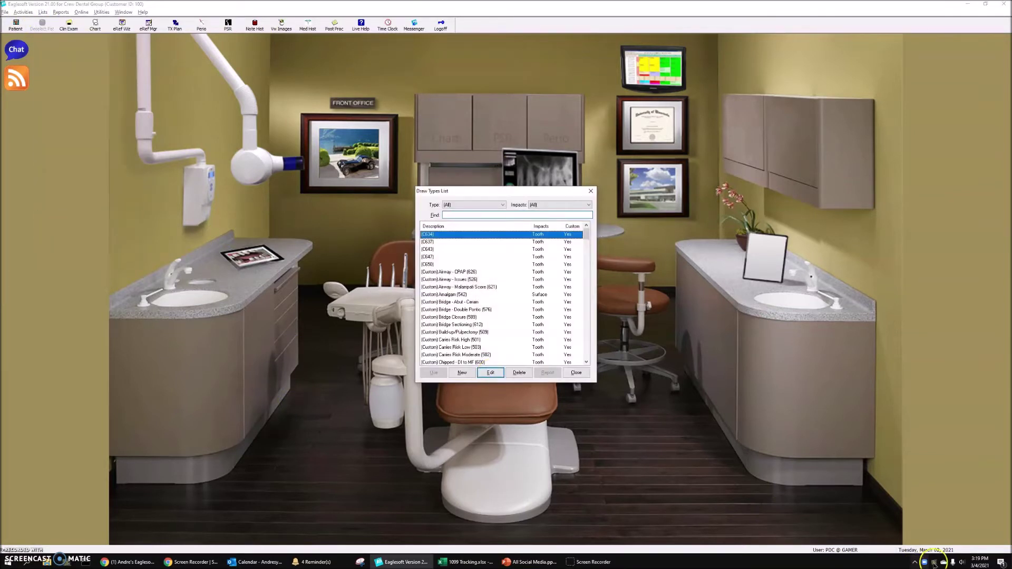
{"action": "left_click", "coordinate": [462, 373]}
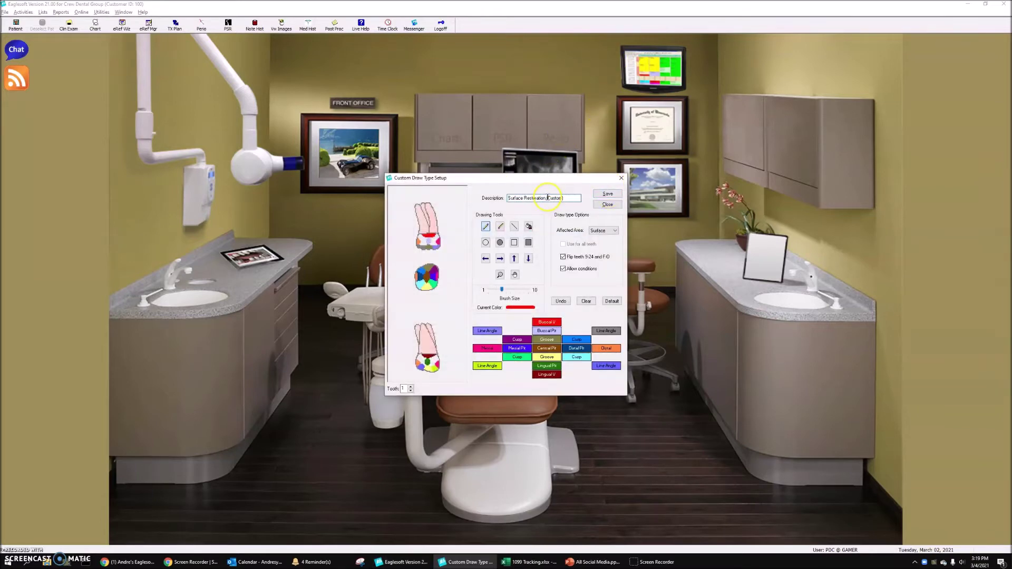
{"action": "left_click_drag", "start_coordinate": [547, 199], "coordinate": [463, 199]}
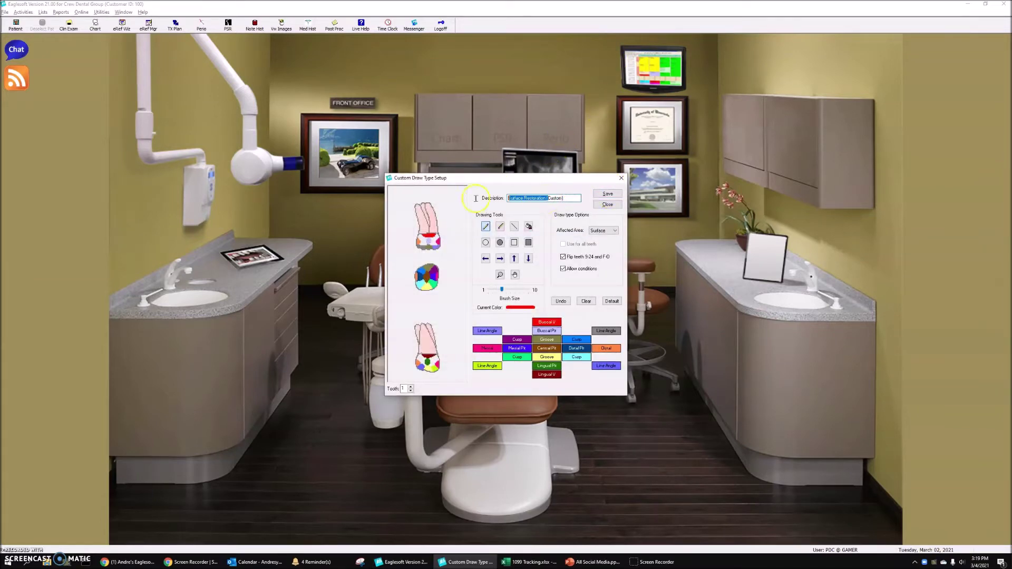
{"action": "key", "text": "BackSpace"}
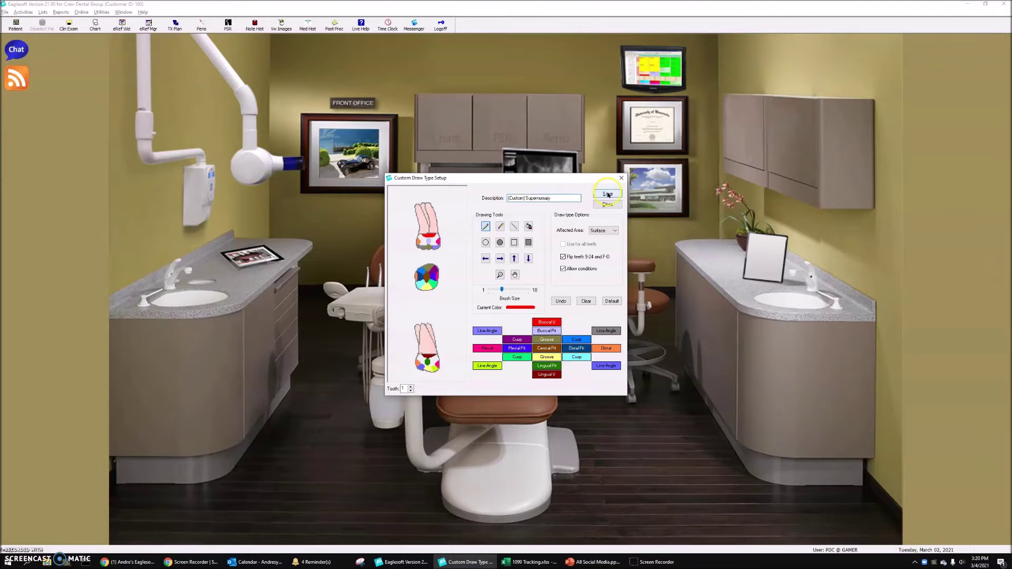
{"action": "left_click", "coordinate": [603, 231]}
{"action": "left_click", "coordinate": [600, 238]}
{"action": "left_click", "coordinate": [562, 305]}
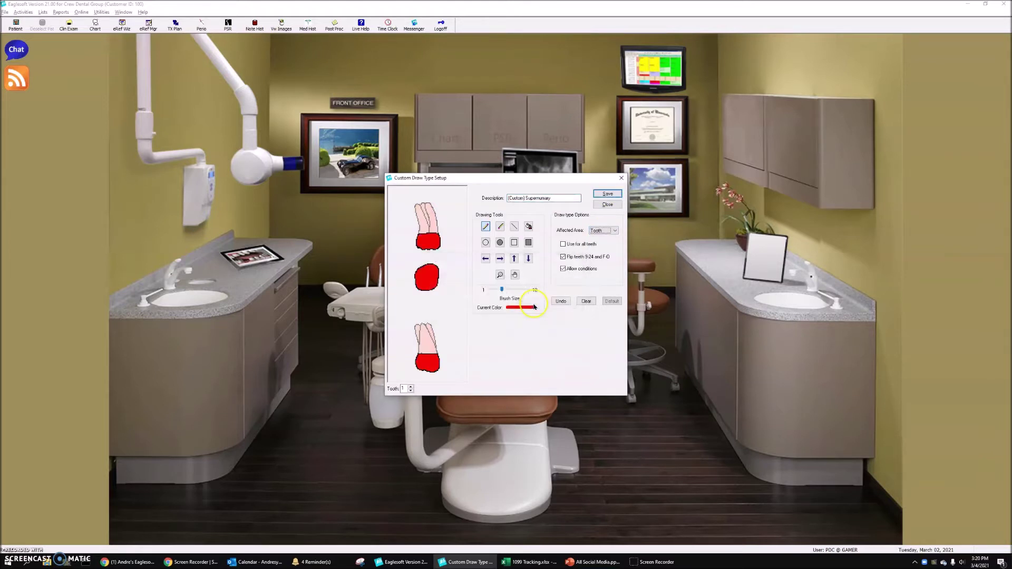
- Set the draw type to be used for all teeth and clear the default red crown fill
{"action": "left_click", "coordinate": [563, 244]}
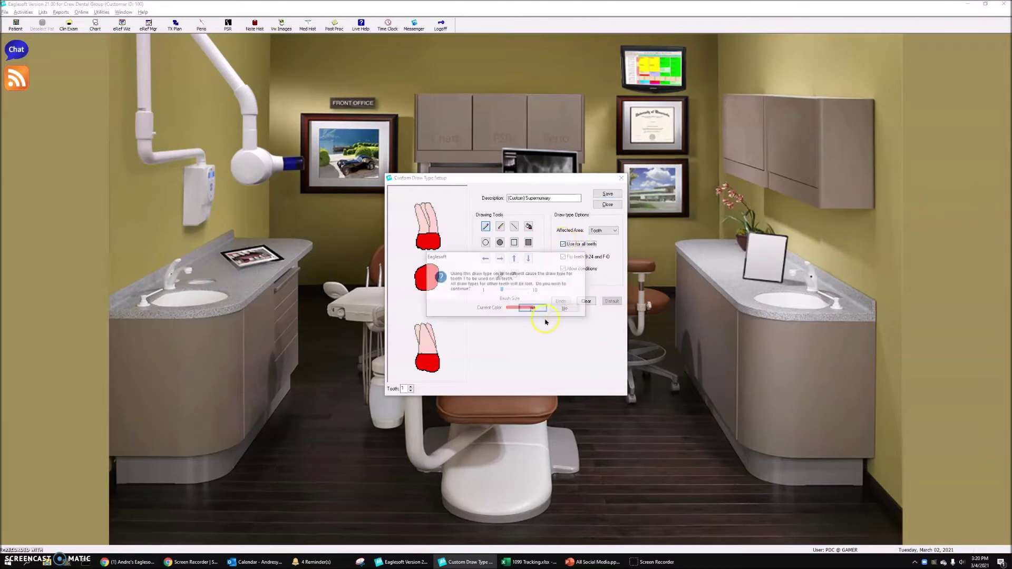
{"action": "left_click", "coordinate": [532, 309]}
{"action": "left_click", "coordinate": [585, 301]}
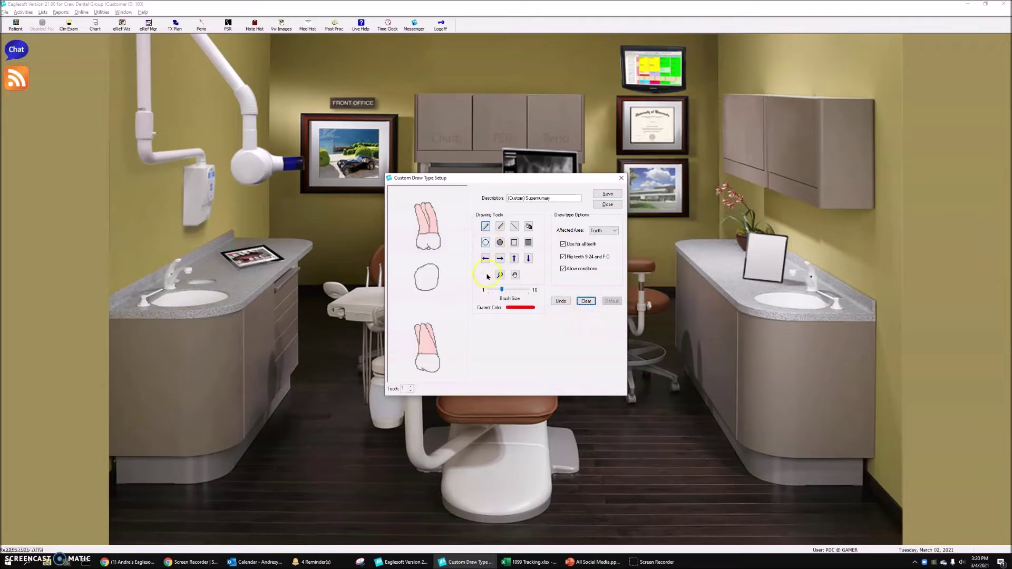
- With a thinner brush, draw a tall, narrow red ellipse outline along one side of both full-length tooth views and save the draw type
{"action": "left_click", "coordinate": [502, 291]}
{"action": "left_click_drag", "start_coordinate": [502, 292], "coordinate": [493, 295]}
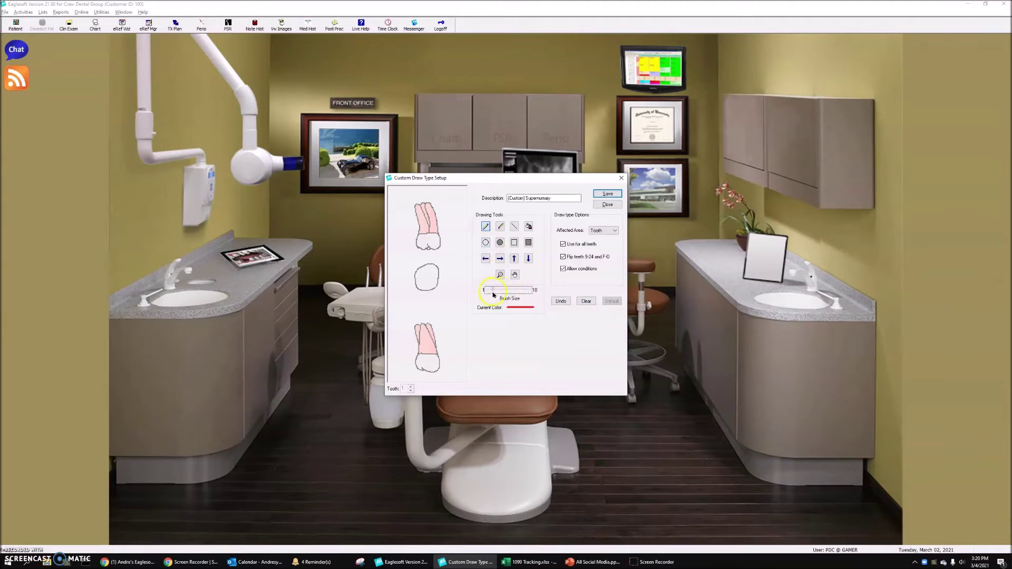
{"action": "left_click", "coordinate": [485, 243]}
{"action": "left_click_drag", "start_coordinate": [424, 252], "coordinate": [416, 203]}
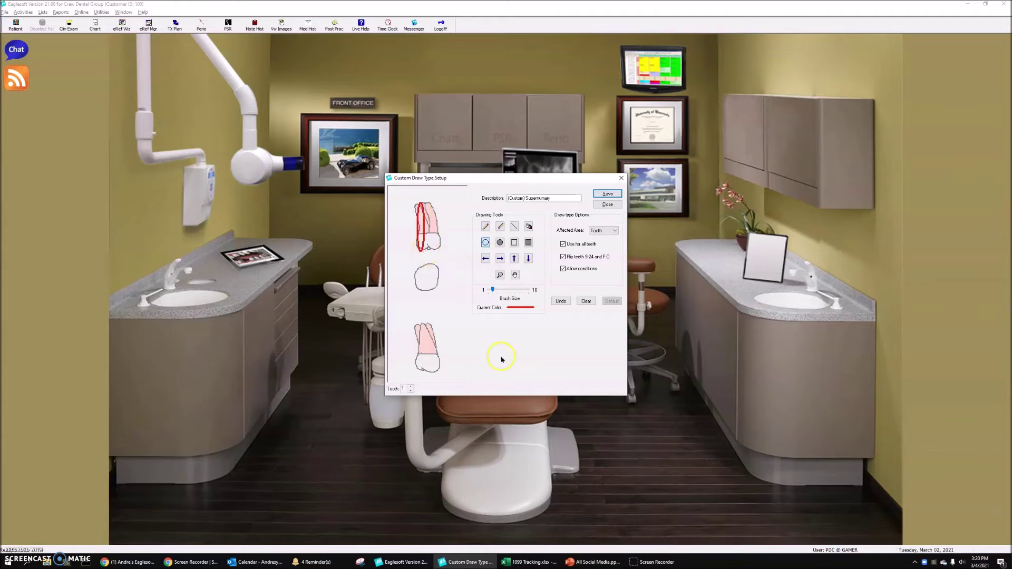
{"action": "left_click_drag", "start_coordinate": [414, 323], "coordinate": [426, 375]}
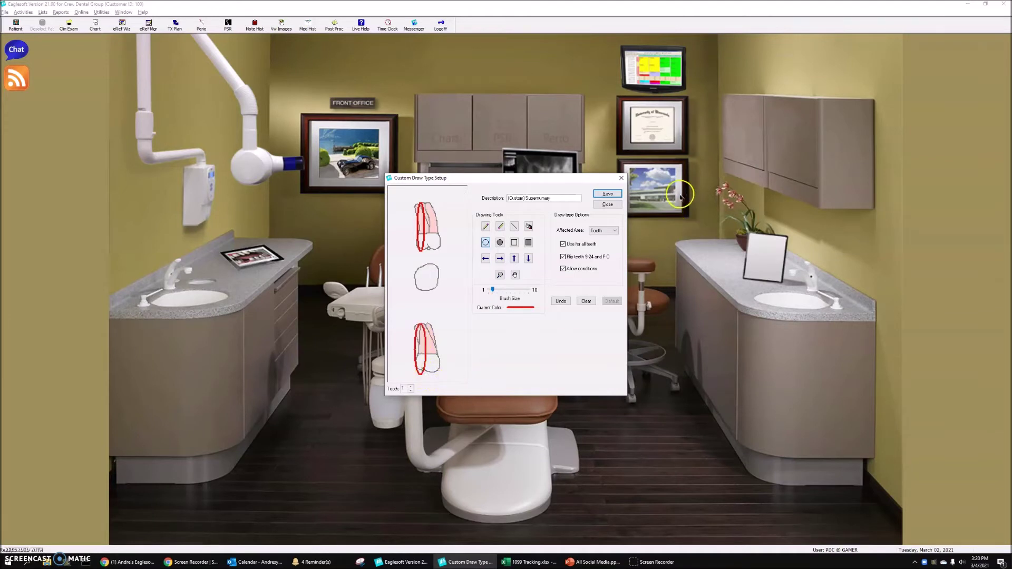
{"action": "left_click", "coordinate": [607, 194]}
{"action": "left_click", "coordinate": [614, 206]}
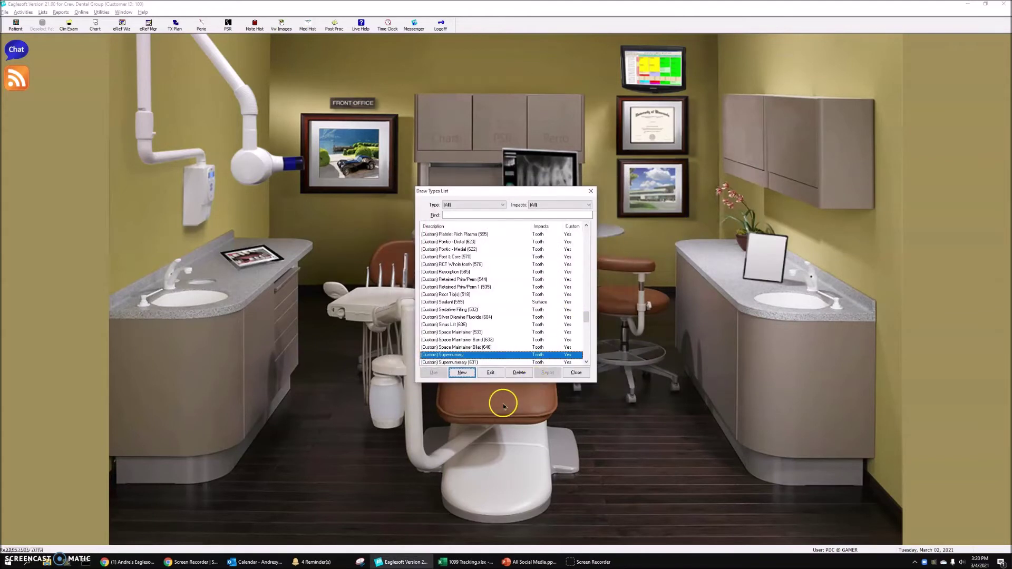
- Edit the Supernumary draw type, turn off its use for all teeth, and erase the lower-view ellipse on tooth 1 with brush size 10
{"action": "left_click", "coordinate": [501, 376]}
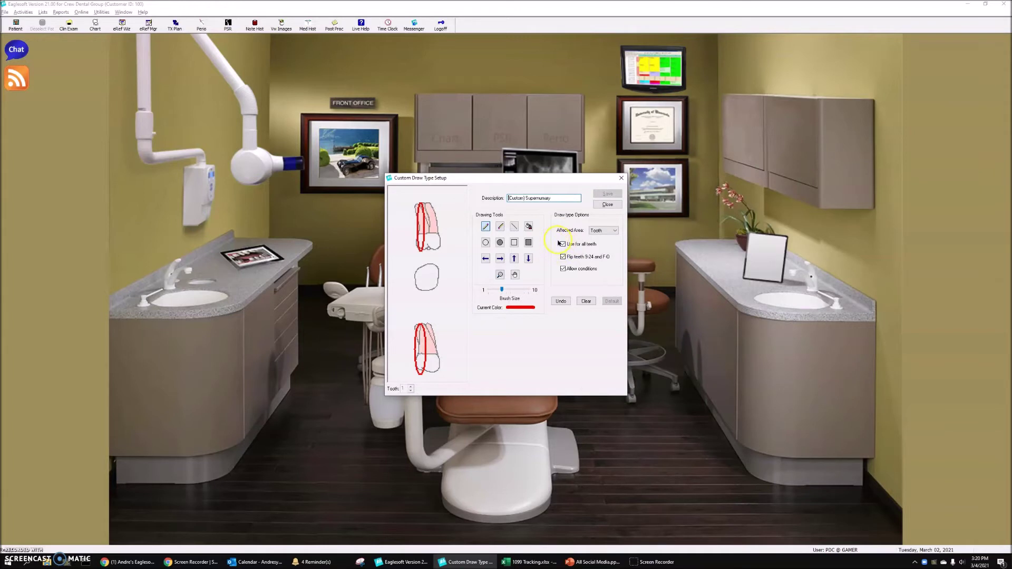
{"action": "left_click", "coordinate": [562, 244]}
{"action": "left_click", "coordinate": [501, 227]}
{"action": "left_click_drag", "start_coordinate": [502, 290], "coordinate": [541, 290]}
{"action": "mouse_move", "coordinate": [427, 325]}
{"action": "left_mouse_down"}
{"action": "mouse_move", "coordinate": [437, 348]}
{"action": "mouse_move", "coordinate": [419, 361]}
{"action": "left_mouse_up"}
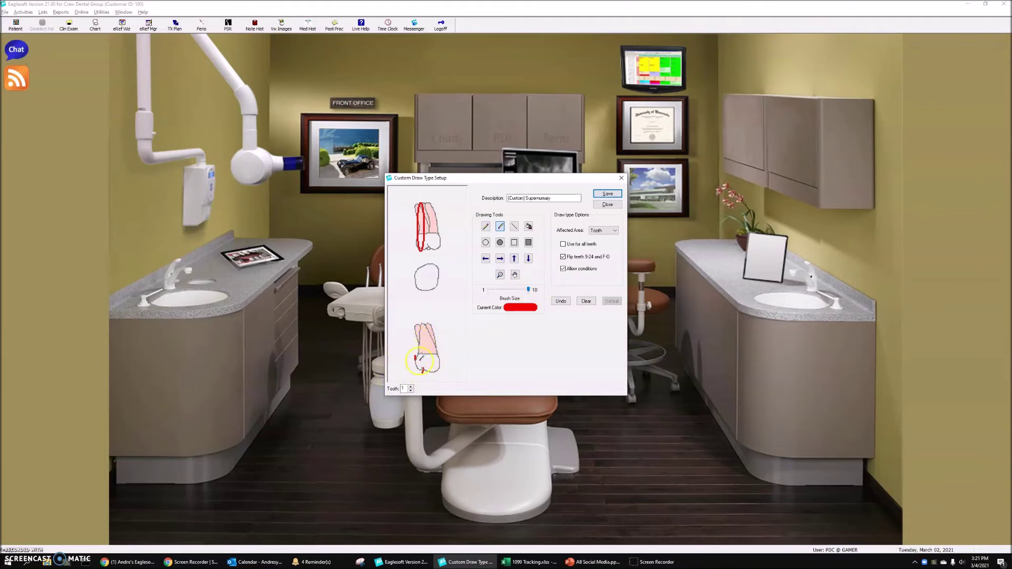
- Erase the red ellipse from the lower view of teeth 2, 3 and 4
{"action": "left_click", "coordinate": [411, 386]}
{"action": "left_click_drag", "start_coordinate": [414, 352], "coordinate": [424, 337]}
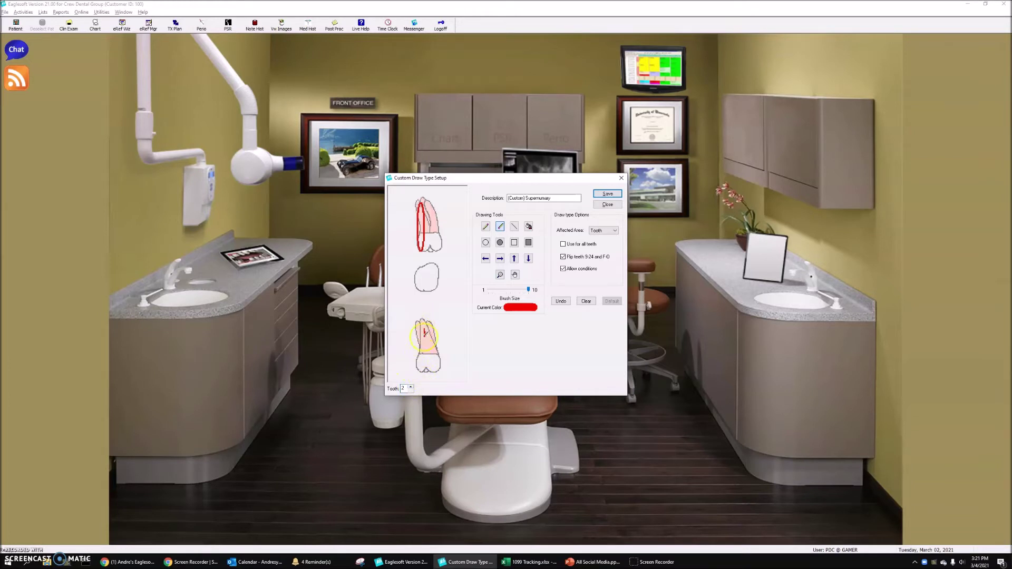
{"action": "left_click", "coordinate": [410, 386]}
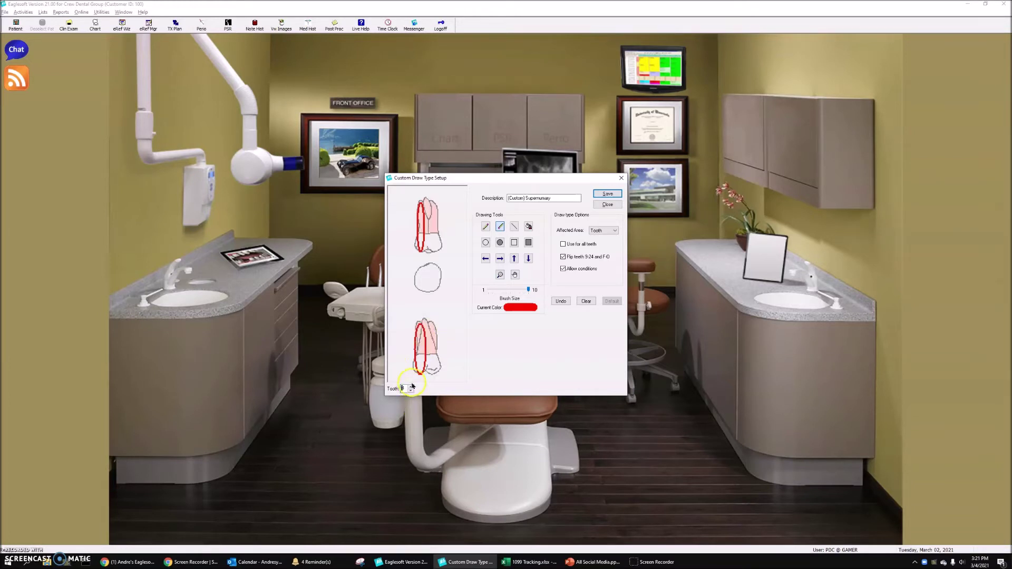
{"action": "mouse_move", "coordinate": [418, 338]}
{"action": "left_mouse_down"}
{"action": "mouse_move", "coordinate": [421, 385]}
{"action": "mouse_move", "coordinate": [425, 334]}
{"action": "left_mouse_up"}
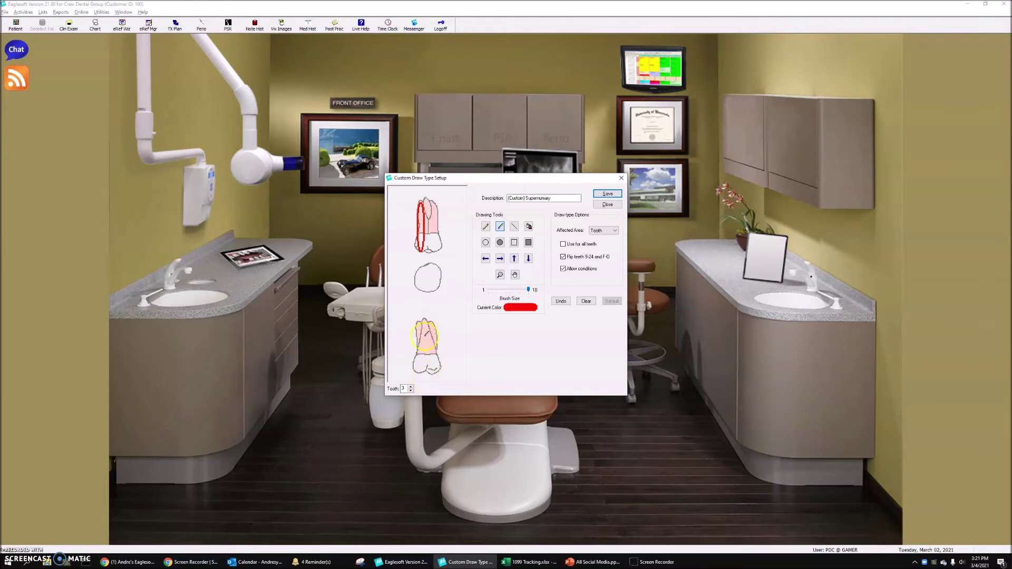
{"action": "left_click", "coordinate": [410, 387]}
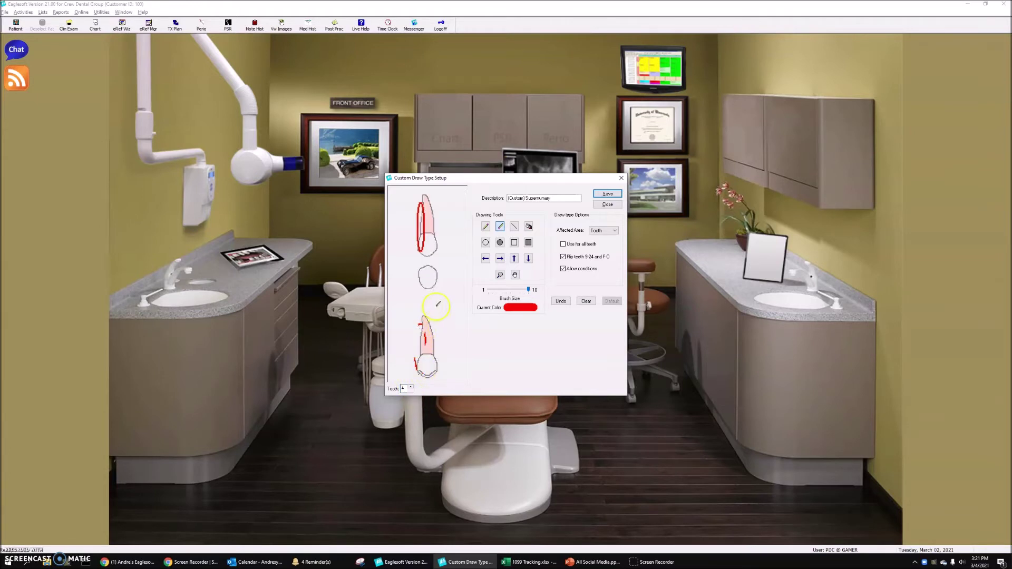
{"action": "left_click_drag", "start_coordinate": [417, 354], "coordinate": [417, 324]}
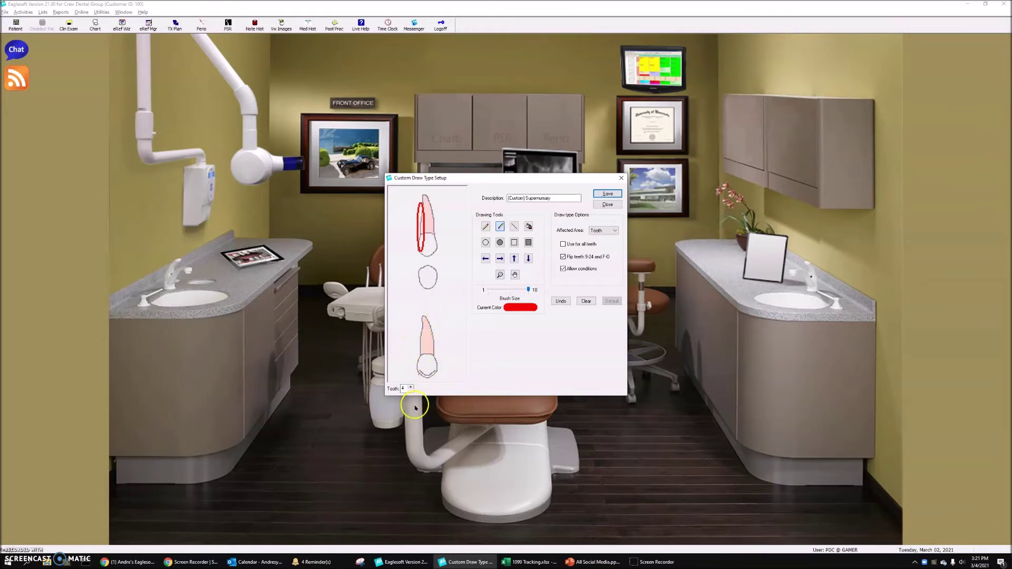
- Erase the red ellipse from the lower view of teeth 5 through 8
{"action": "left_click", "coordinate": [411, 386]}
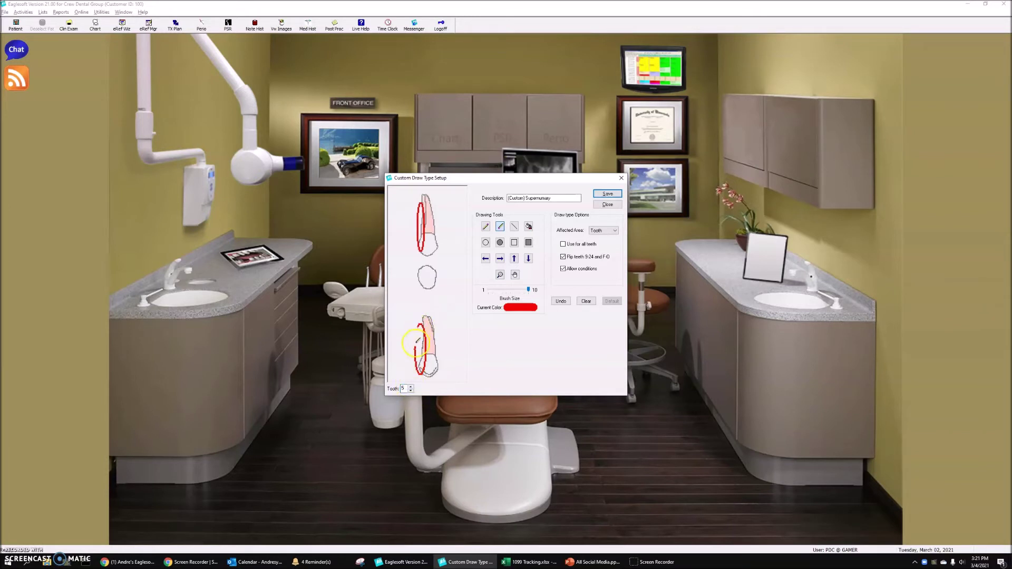
{"action": "left_click", "coordinate": [411, 386]}
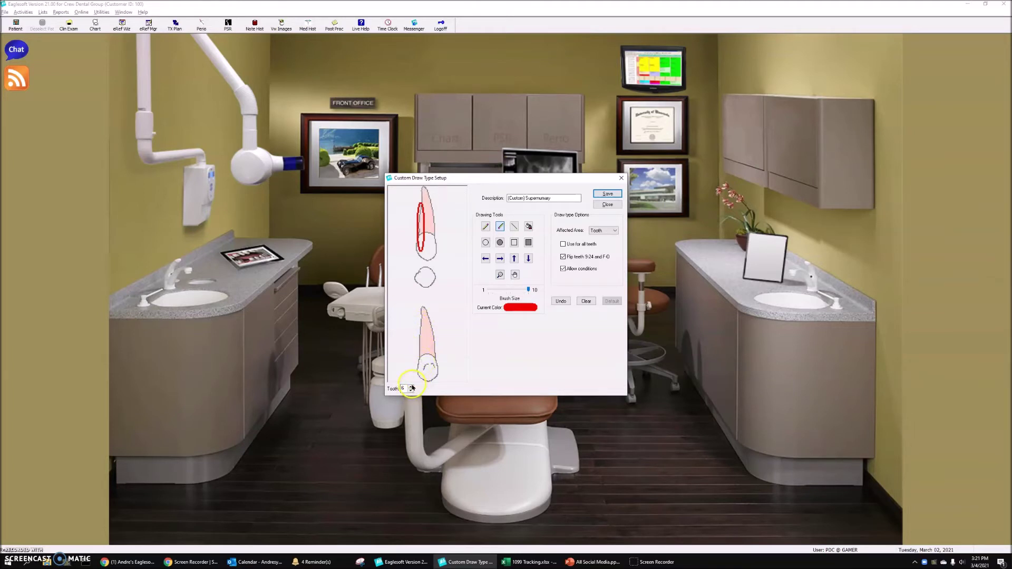
{"action": "left_click", "coordinate": [411, 387]}
{"action": "left_click", "coordinate": [416, 361]}
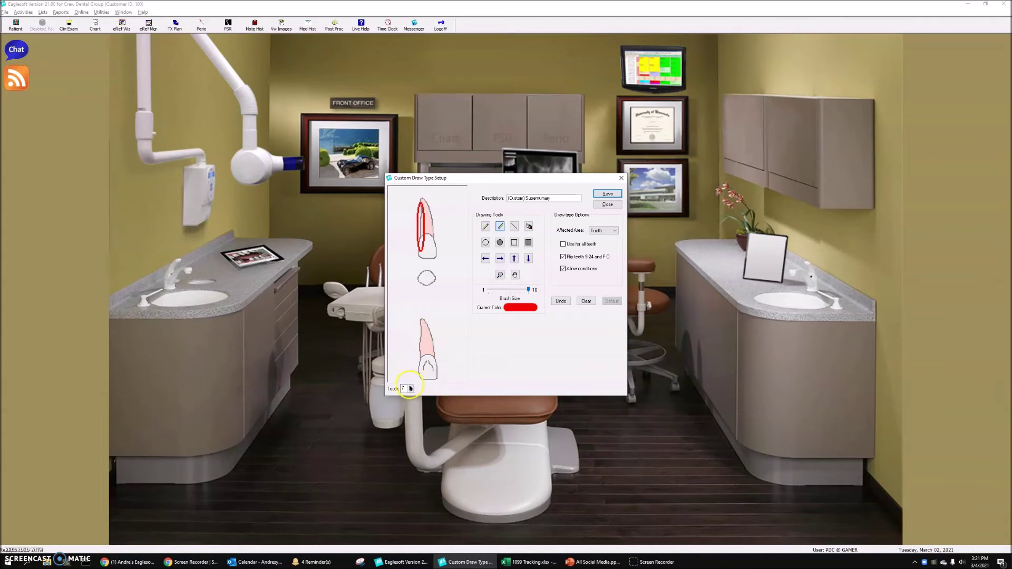
{"action": "left_click", "coordinate": [411, 386]}
{"action": "left_click_drag", "start_coordinate": [417, 326], "coordinate": [424, 360]}
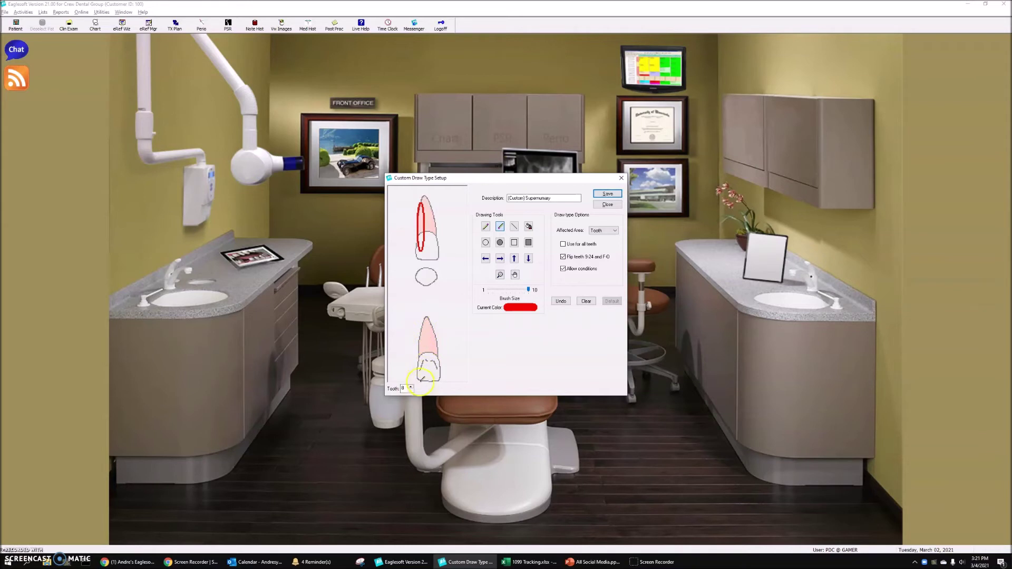
- Erase the red ellipse from the upper view of the lower teeth, starting at tooth 25 and continuing through tooth 29
{"action": "left_click", "coordinate": [412, 388]}
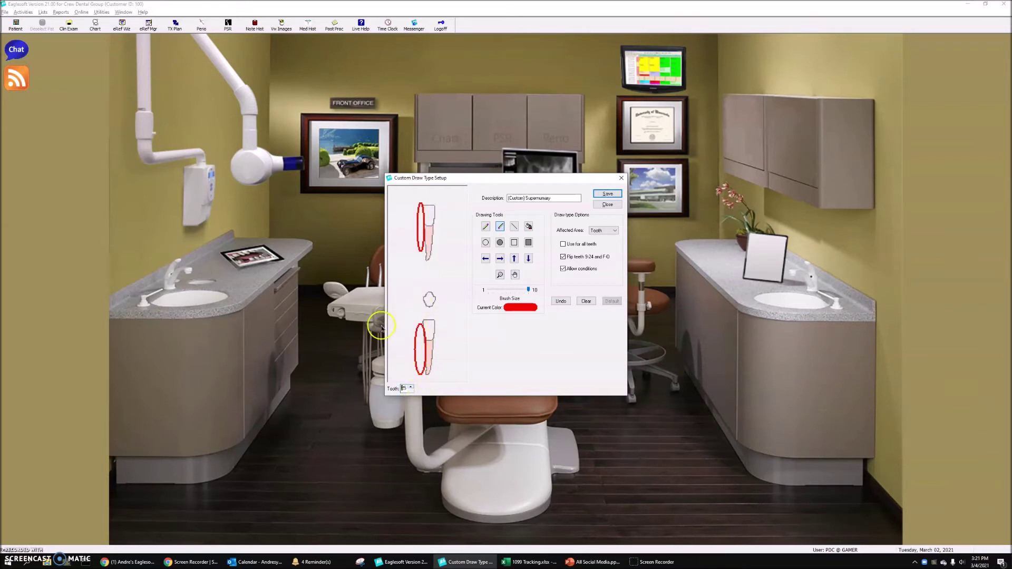
{"action": "left_click_drag", "start_coordinate": [419, 219], "coordinate": [418, 257]}
{"action": "left_click", "coordinate": [410, 386]}
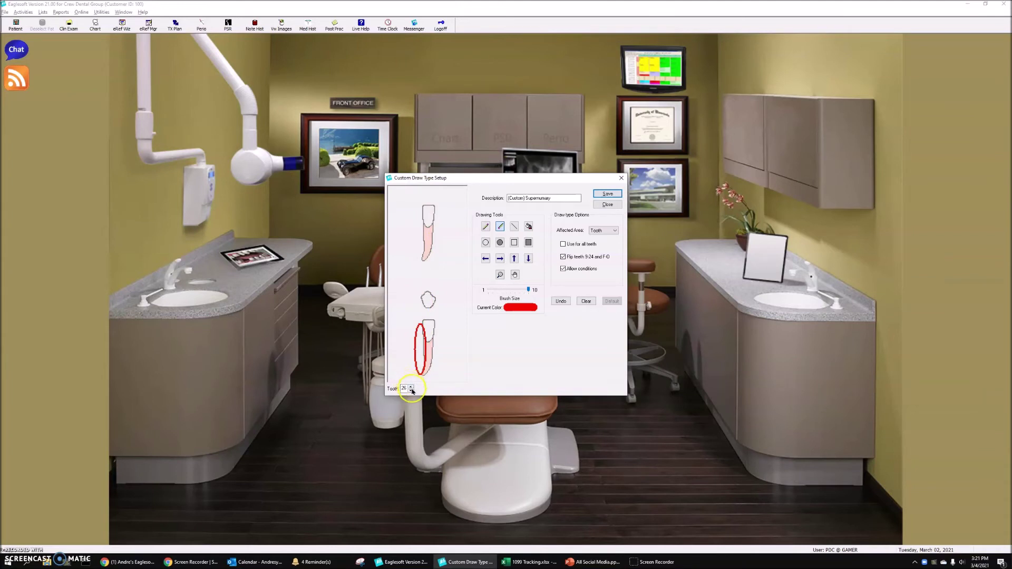
{"action": "left_click", "coordinate": [411, 386]}
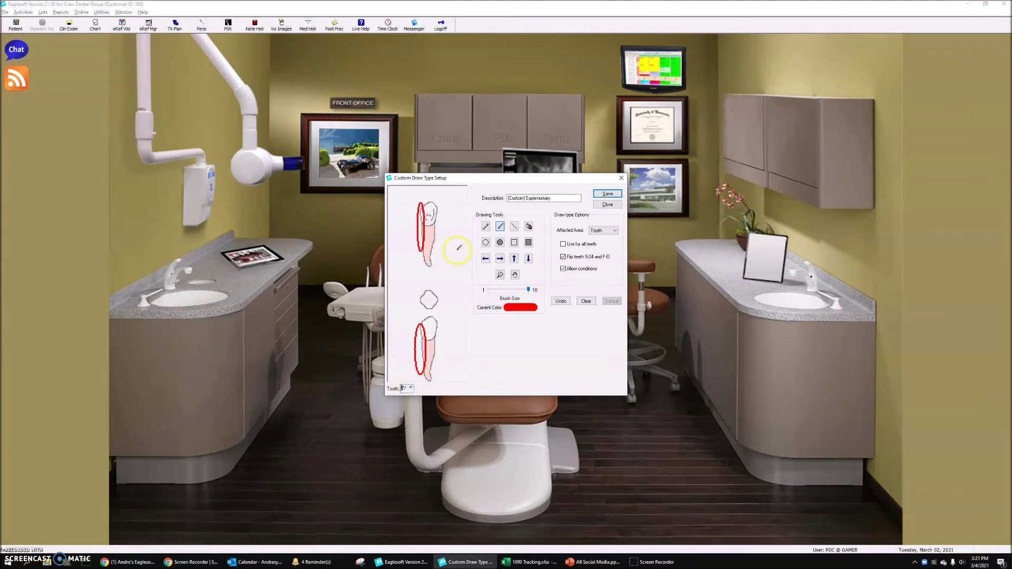
{"action": "left_click_drag", "start_coordinate": [419, 204], "coordinate": [424, 247]}
{"action": "left_click", "coordinate": [411, 386]}
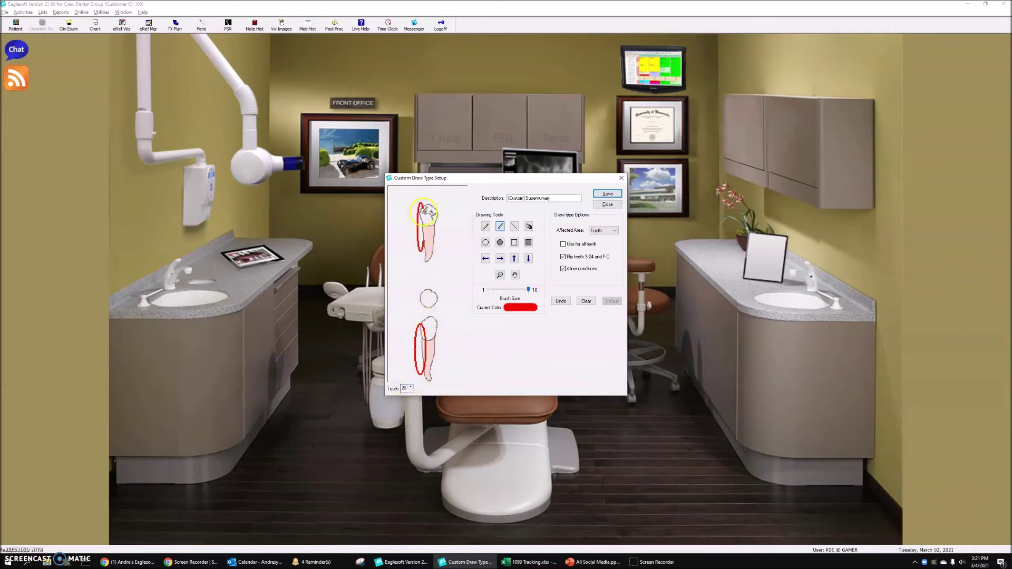
{"action": "left_click_drag", "start_coordinate": [420, 261], "coordinate": [419, 205]}
{"action": "left_click", "coordinate": [411, 386]}
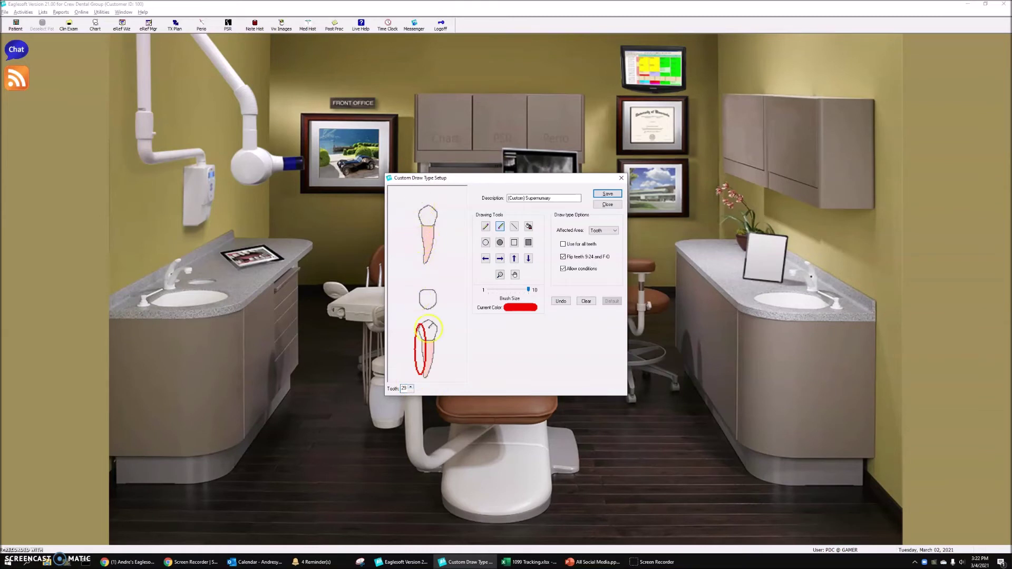
{"action": "left_click", "coordinate": [411, 386]}
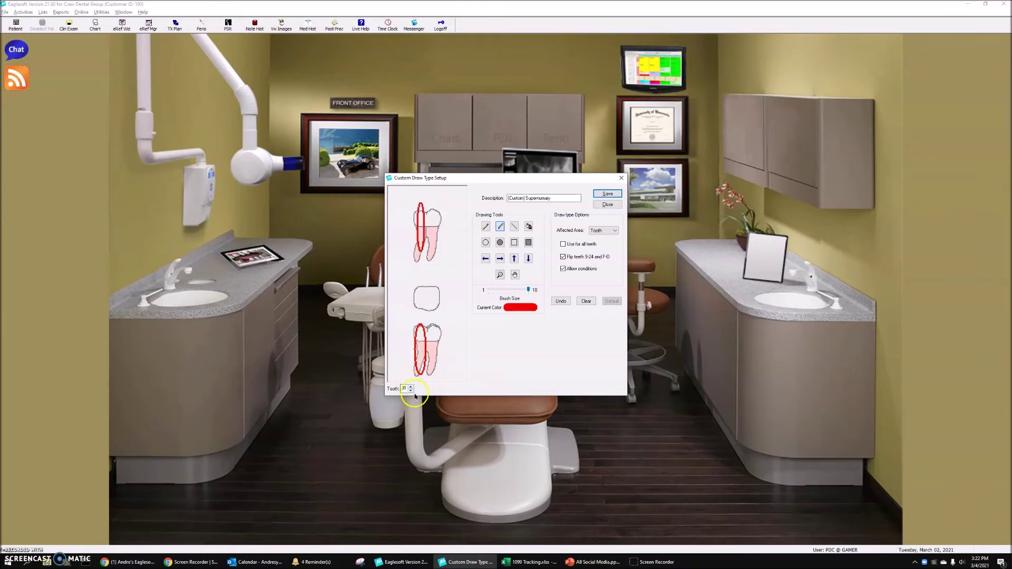
- Save the edited Supernumary draw type and close the Draw Types List
{"action": "left_click", "coordinate": [610, 195]}
{"action": "left_click", "coordinate": [607, 204]}
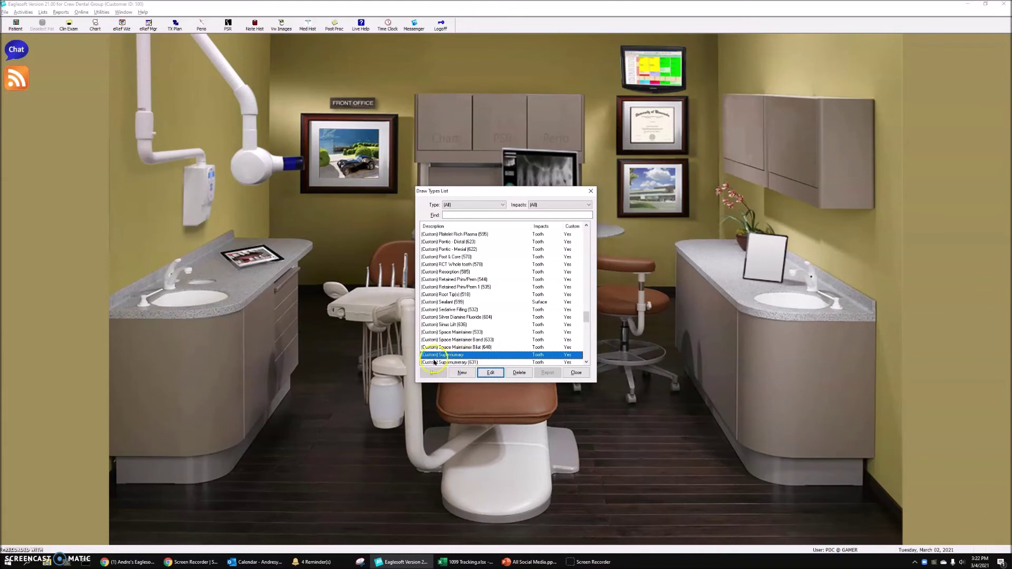
{"action": "left_click", "coordinate": [576, 372]}
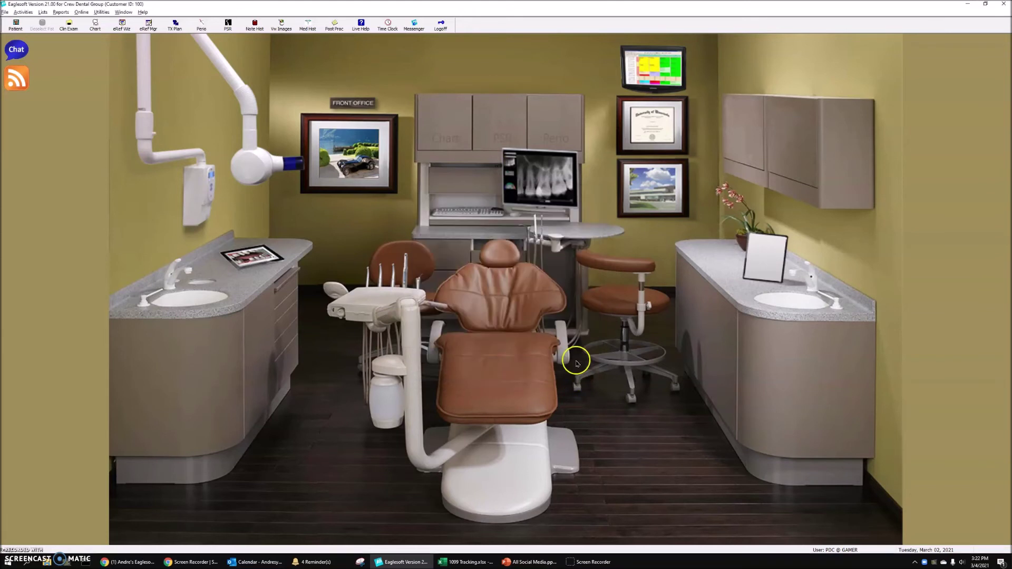
- Open the Supernumerary condition from the Conditions List and review its draw type, color and affected area settings
{"action": "left_click", "coordinate": [43, 12]}
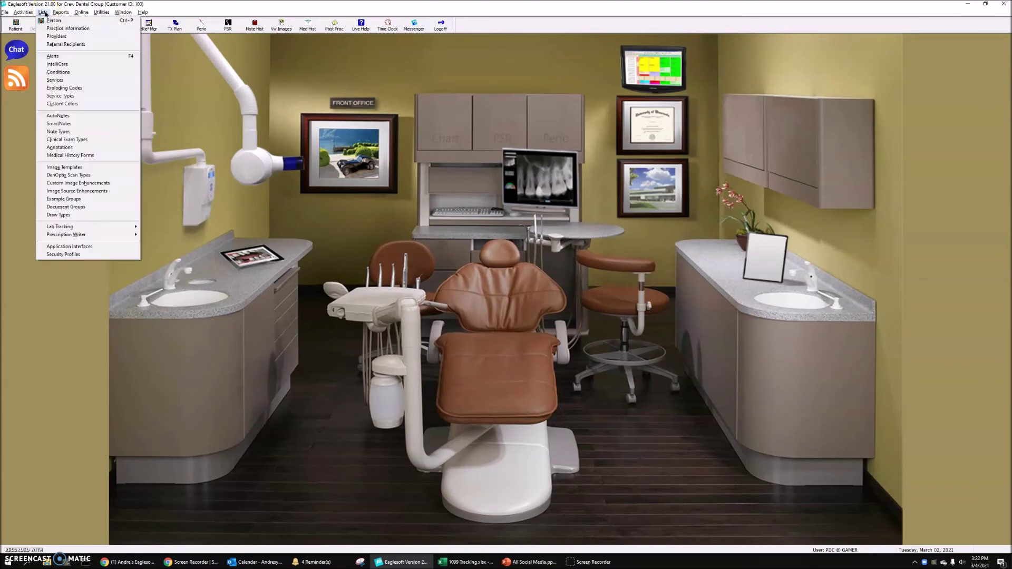
{"action": "left_click", "coordinate": [75, 76]}
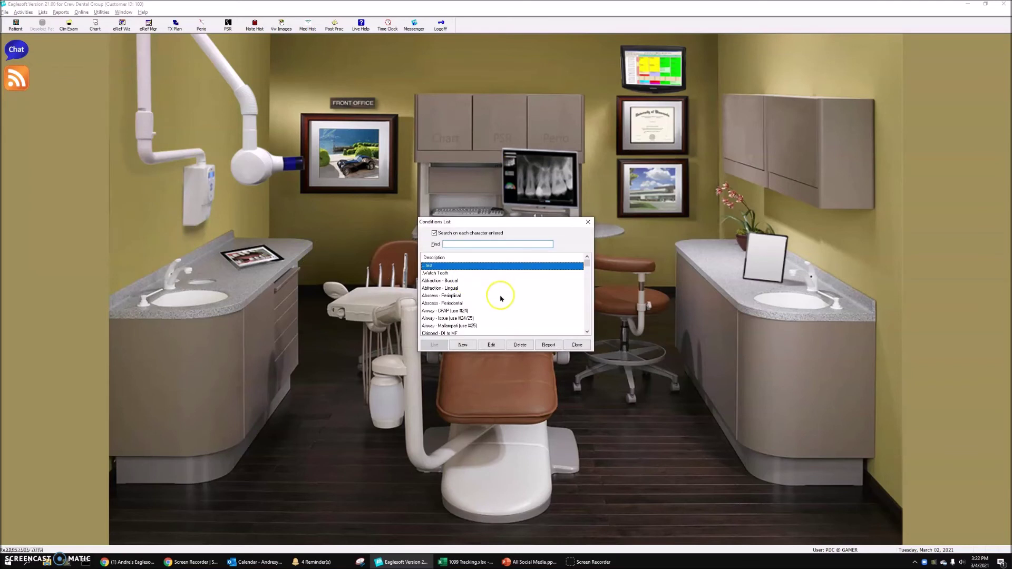
{"action": "scroll", "coordinate": [500, 300], "scroll_direction": "down", "scroll_amount": 10}
{"action": "scroll", "coordinate": [498, 304], "scroll_direction": "down", "scroll_amount": 7}
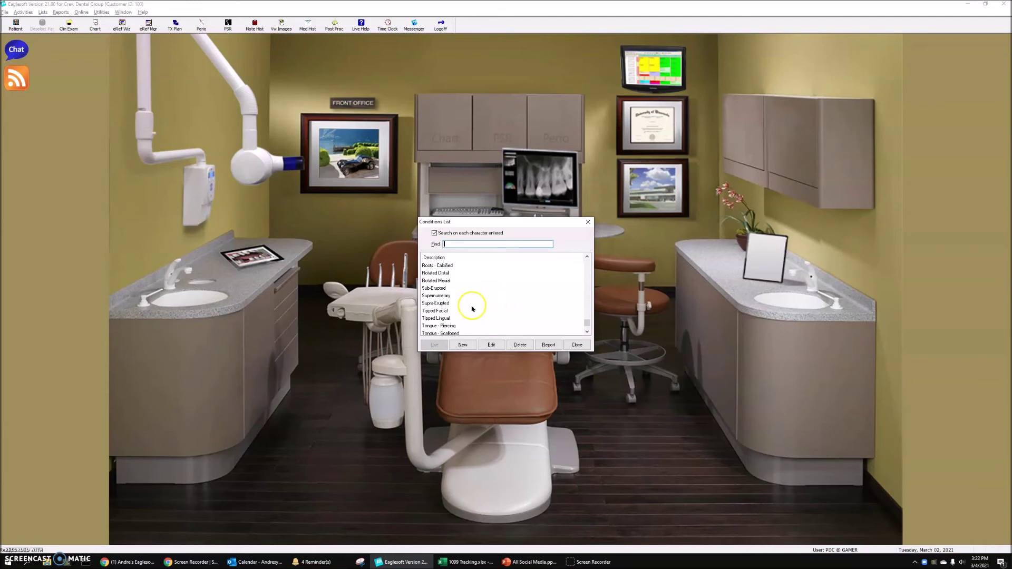
{"action": "left_click", "coordinate": [440, 296]}
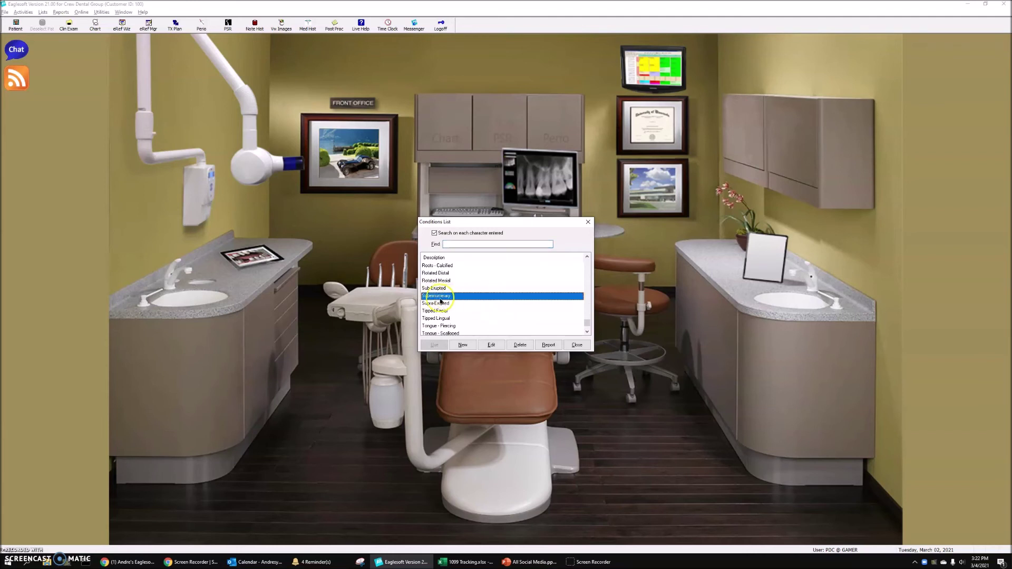
{"action": "left_click", "coordinate": [491, 345]}
{"action": "left_click_drag", "start_coordinate": [481, 246], "coordinate": [250, 179]}
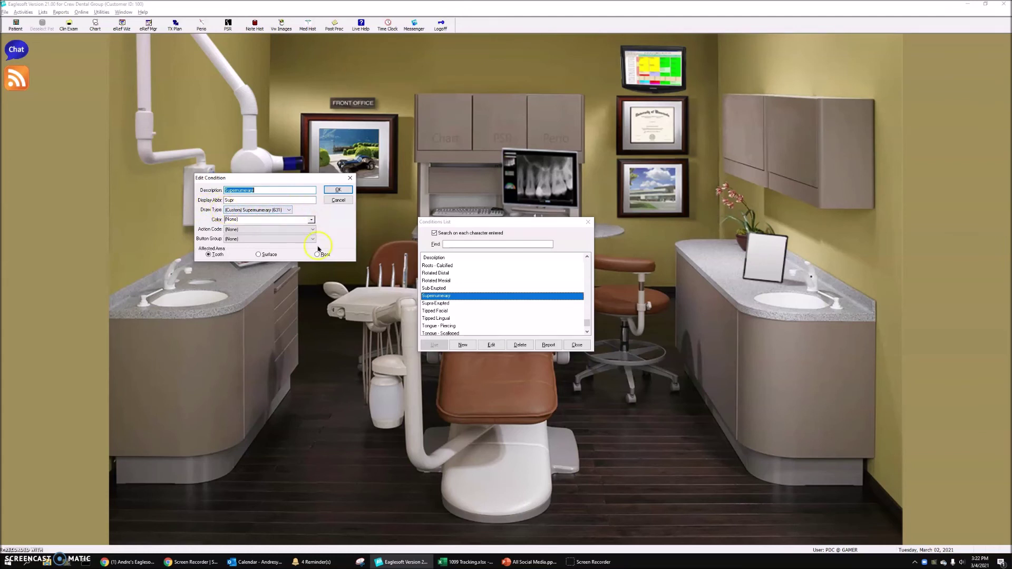
{"action": "left_click", "coordinate": [339, 189]}
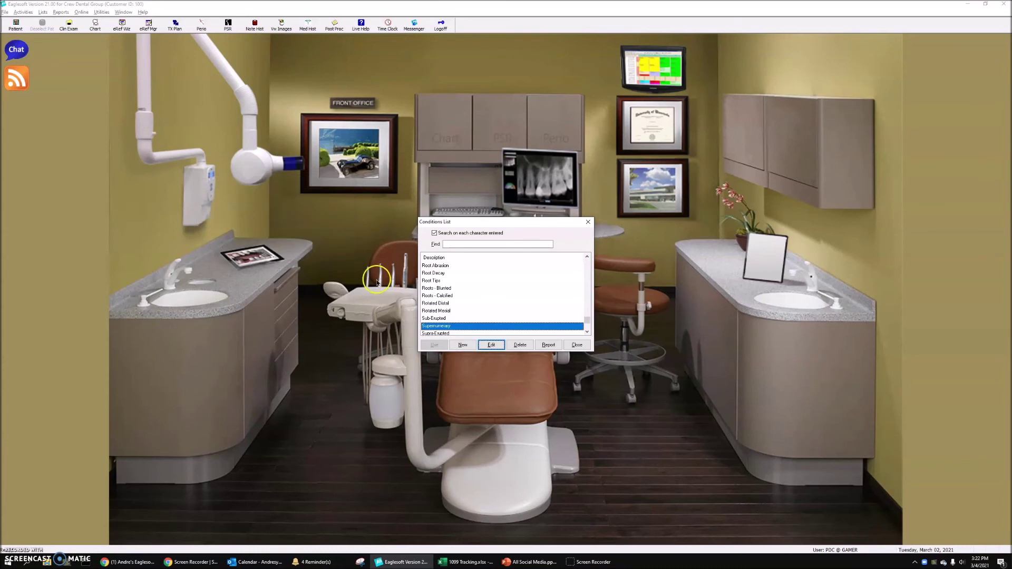
- Set the Supernumerary condition's draw type to (Custom) Supernumary, save the condition and close the Conditions List
{"action": "left_click", "coordinate": [491, 344]}
{"action": "left_click", "coordinate": [487, 277]}
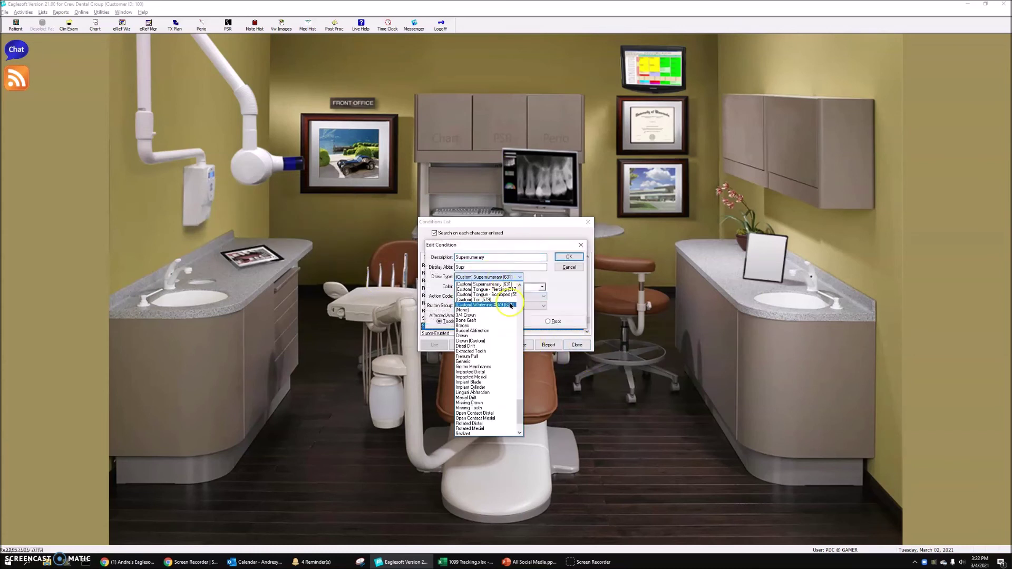
{"action": "left_click", "coordinate": [519, 285]}
{"action": "left_click", "coordinate": [519, 285]}
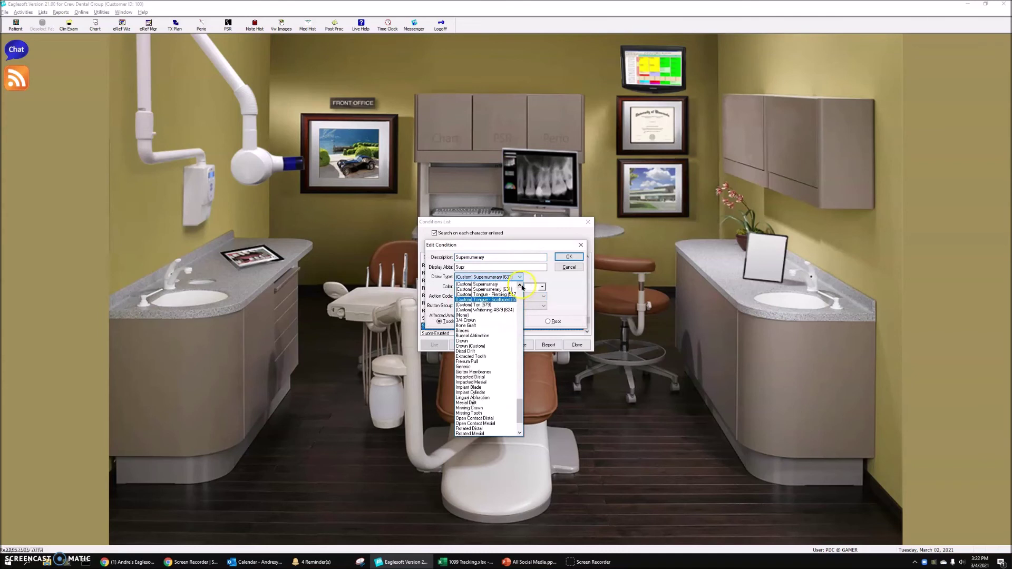
{"action": "left_click", "coordinate": [482, 284]}
{"action": "left_click", "coordinate": [570, 258]}
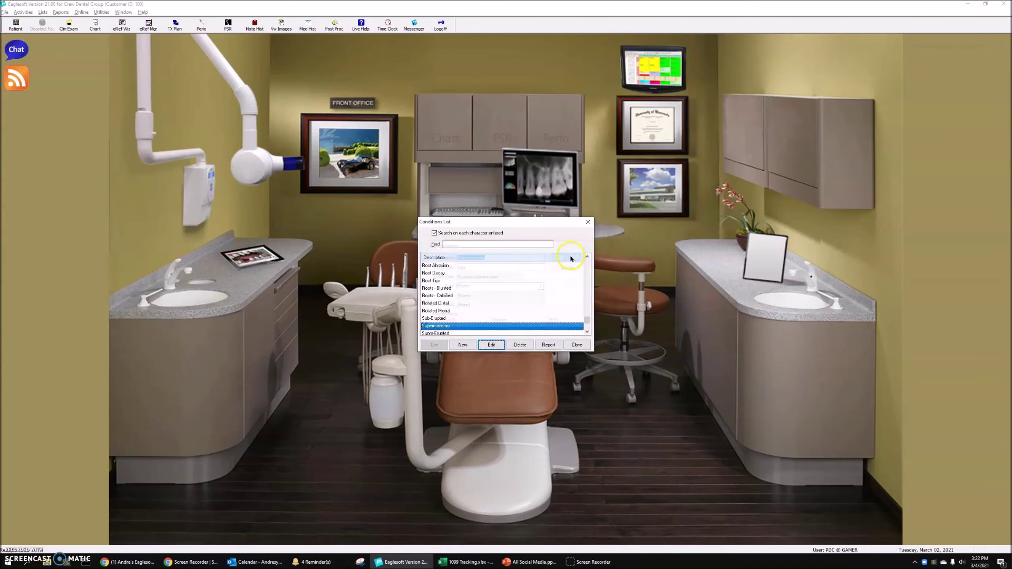
{"action": "left_click", "coordinate": [580, 345]}
- Open the dental chart of the first patient in the Person List
{"action": "left_click", "coordinate": [436, 128]}
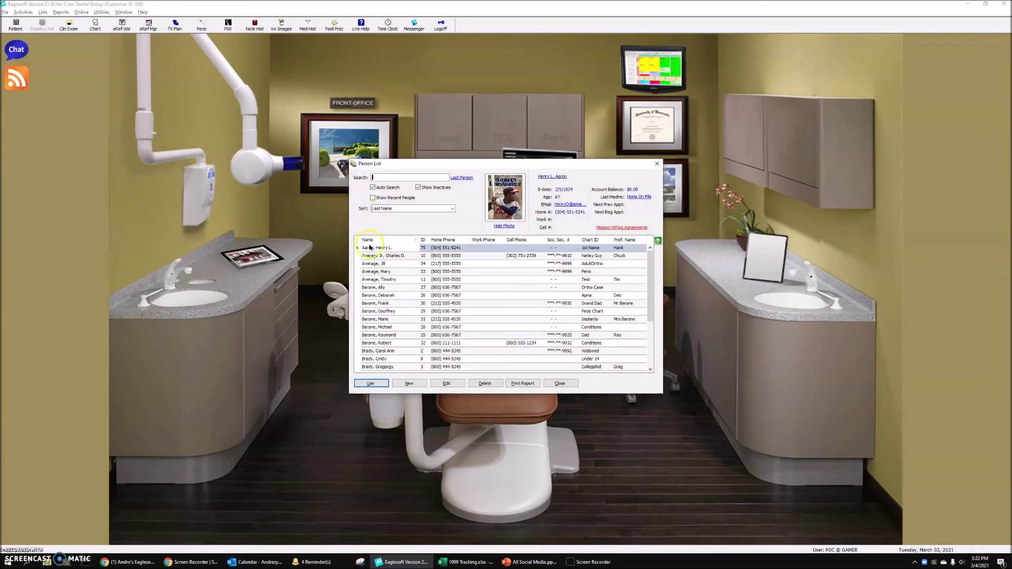
{"action": "left_click", "coordinate": [394, 248]}
{"action": "double_click", "coordinate": [394, 249]}
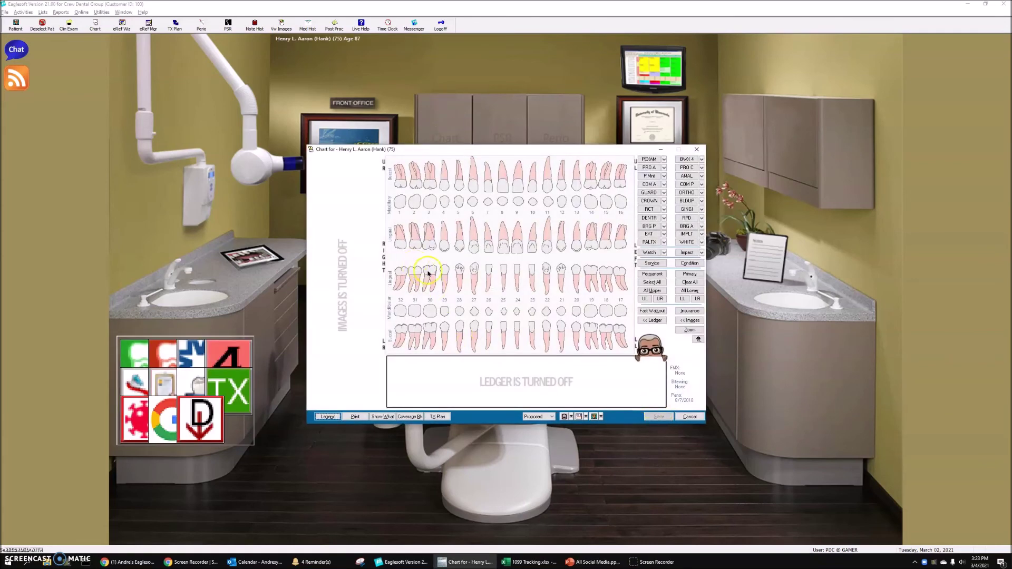
- Chart the Supernumerary condition on tooth 4, keeping the default provider and date
{"action": "left_click", "coordinate": [442, 208]}
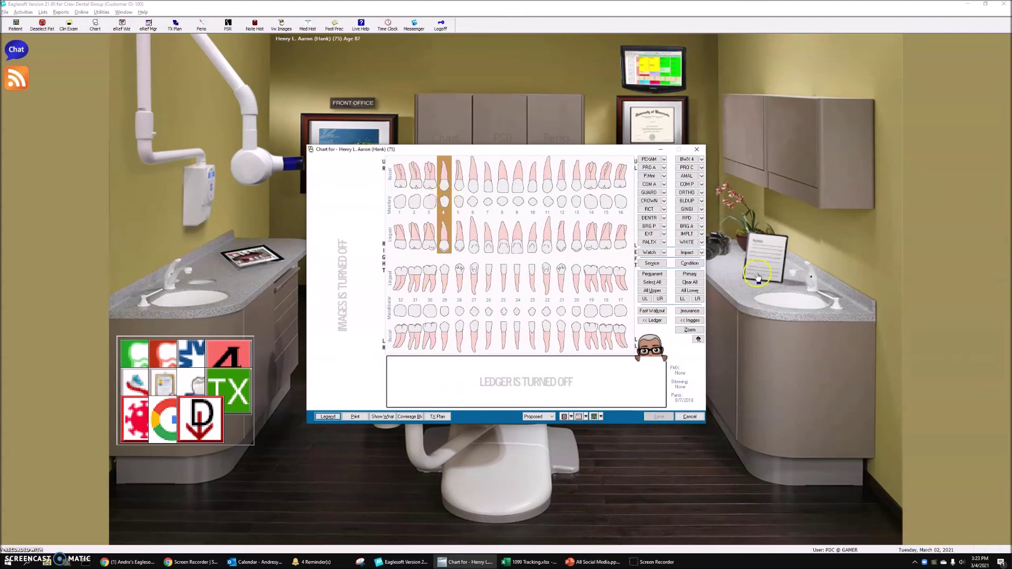
{"action": "left_click", "coordinate": [697, 264]}
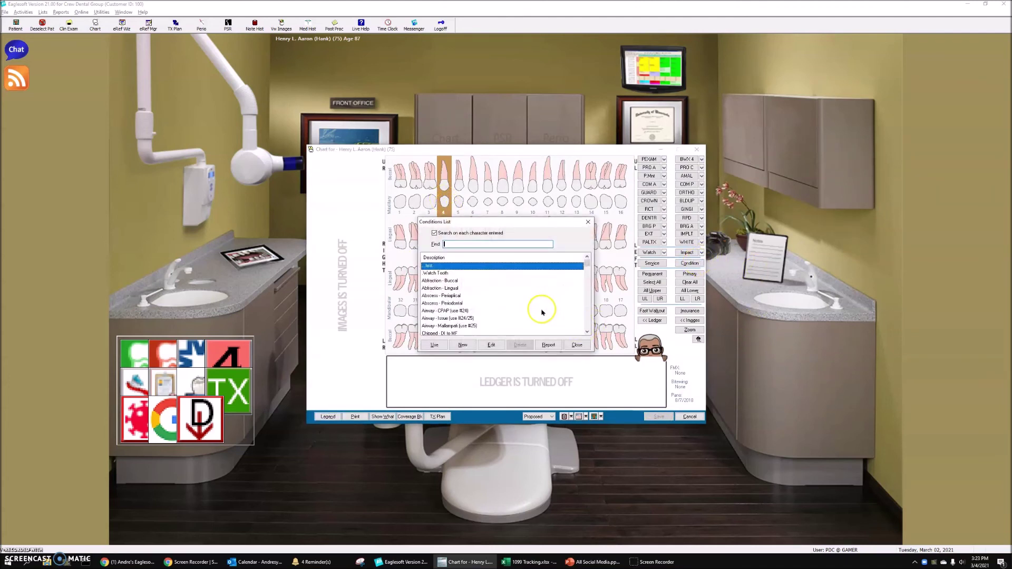
{"action": "type", "text": "s"}
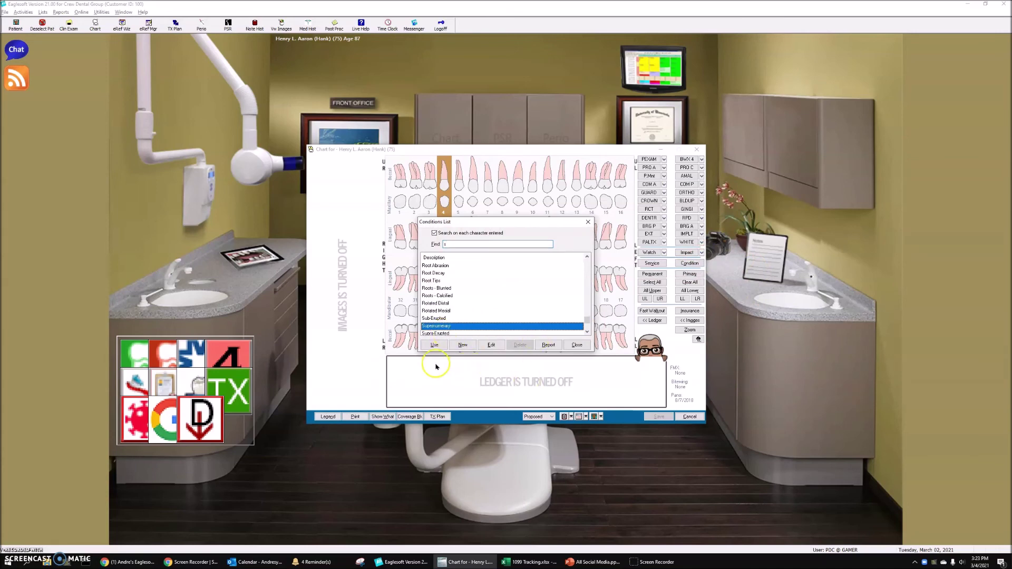
{"action": "left_click", "coordinate": [434, 344]}
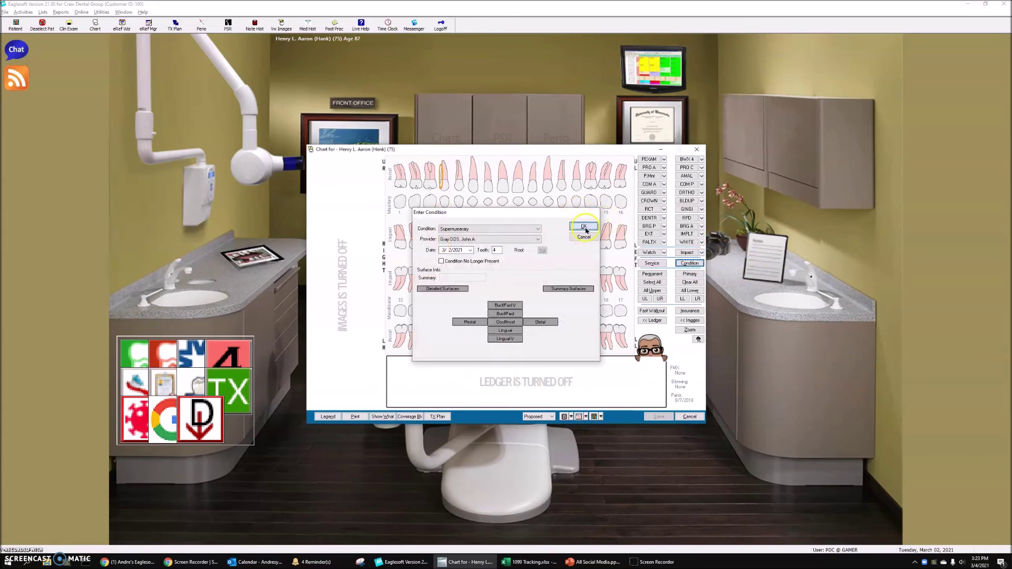
{"action": "left_click", "coordinate": [584, 227]}
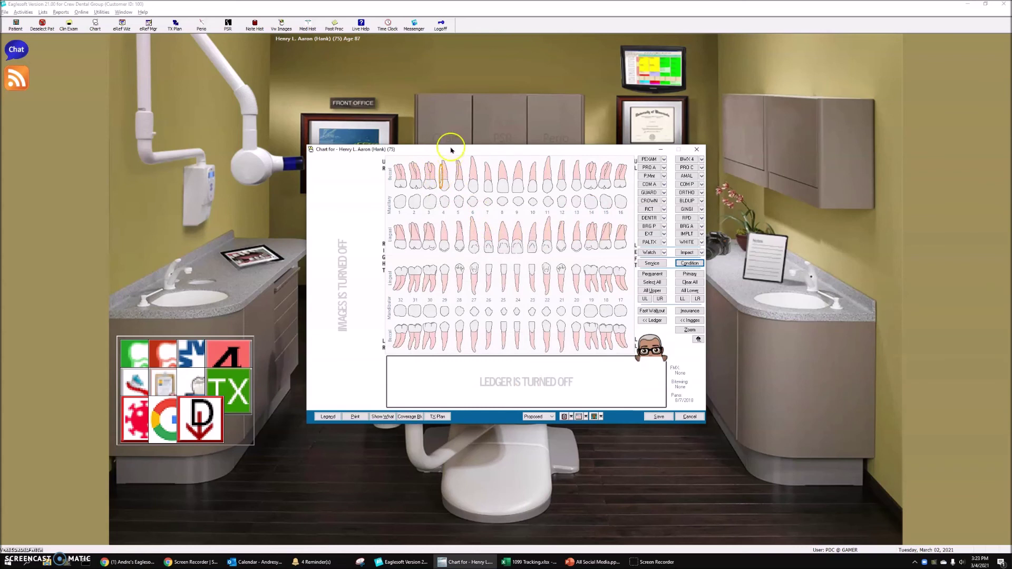